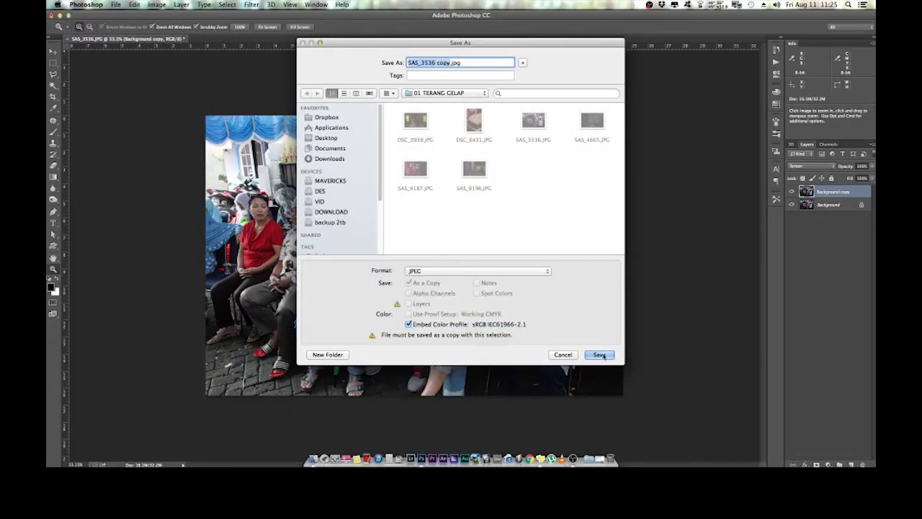
# - Save SAS_3536 copy.jpg with default JPEG options, then brighten with a raised Curves adjustment
pyautogui.click(602, 354)
pyautogui.click(512, 165)
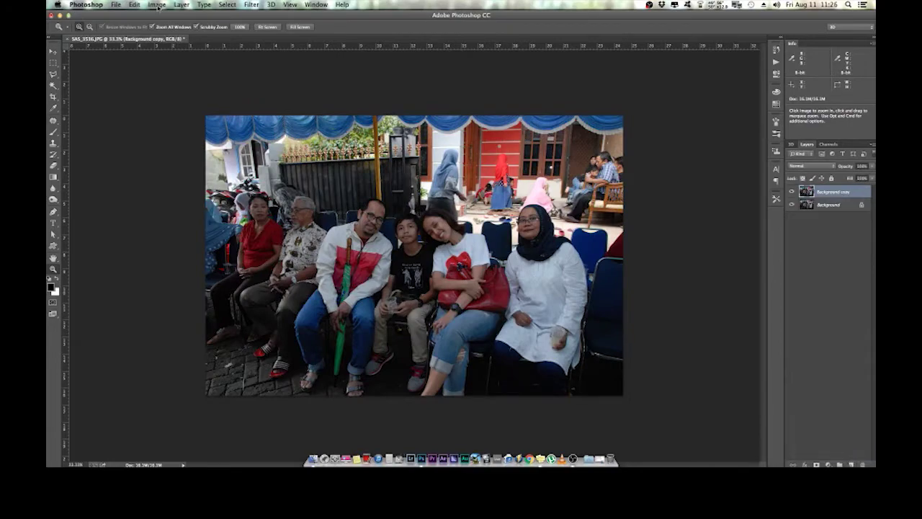
pyautogui.click(157, 5)
pyautogui.moveTo(180, 40)
pyautogui.click(259, 51)
pyautogui.moveTo(208, 68); pyautogui.dragTo(742, 68)
pyautogui.moveTo(735, 164); pyautogui.dragTo(736, 154)
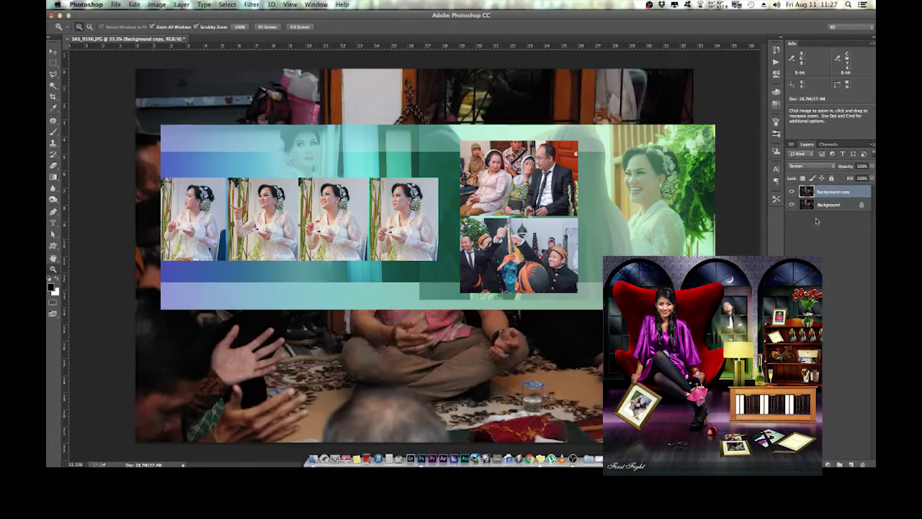
# - Duplicate the Screen-blended layer by dragging it to the new-layer icon
pyautogui.moveTo(828, 190); pyautogui.dragTo(850, 463)
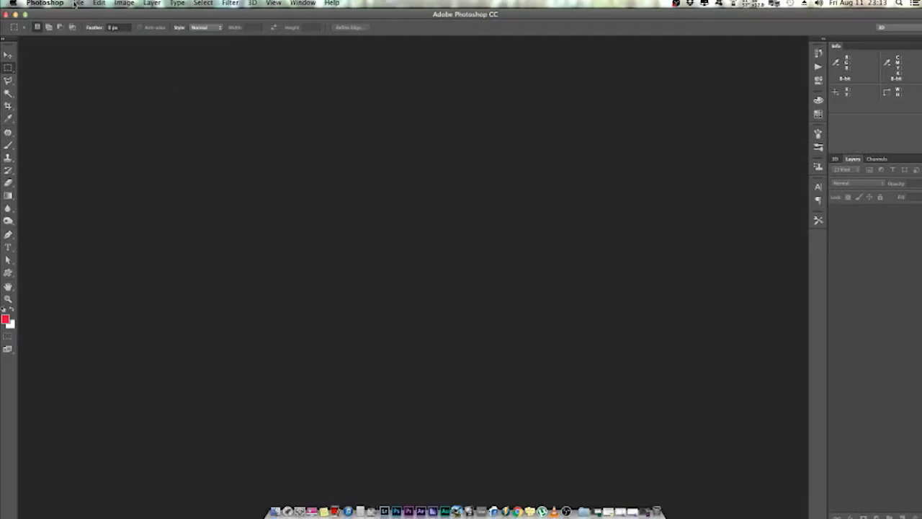
# - Open SAS_9196.JPG from the 01 TERANG GELAP folder, browsing in thumbnail view
pyautogui.click(76, 3)
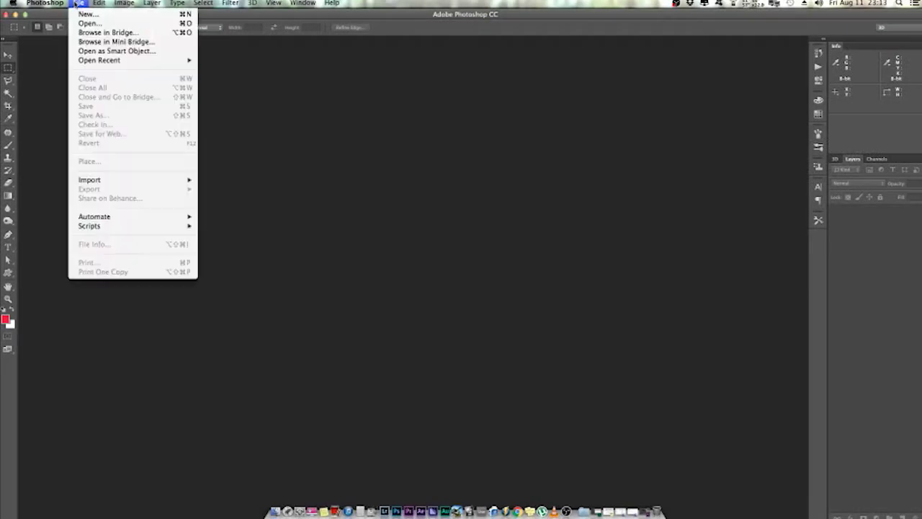
pyautogui.click(90, 23)
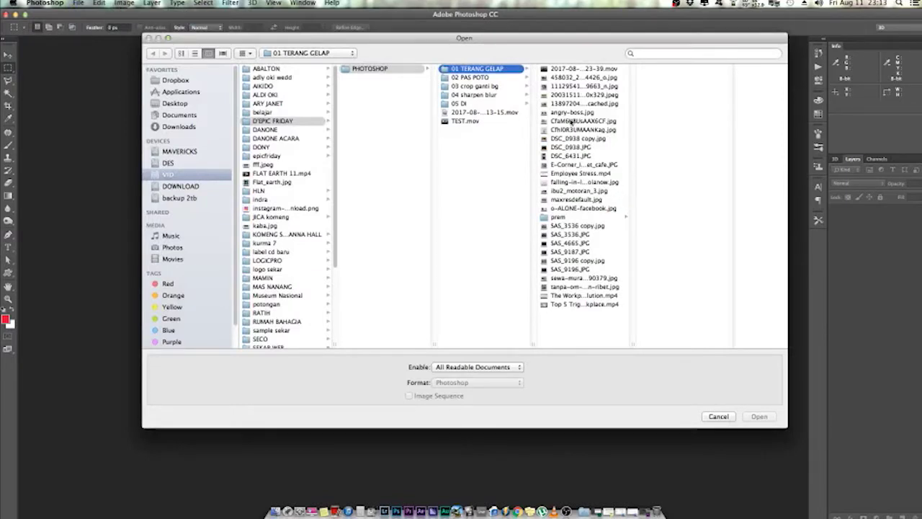
pyautogui.click(181, 53)
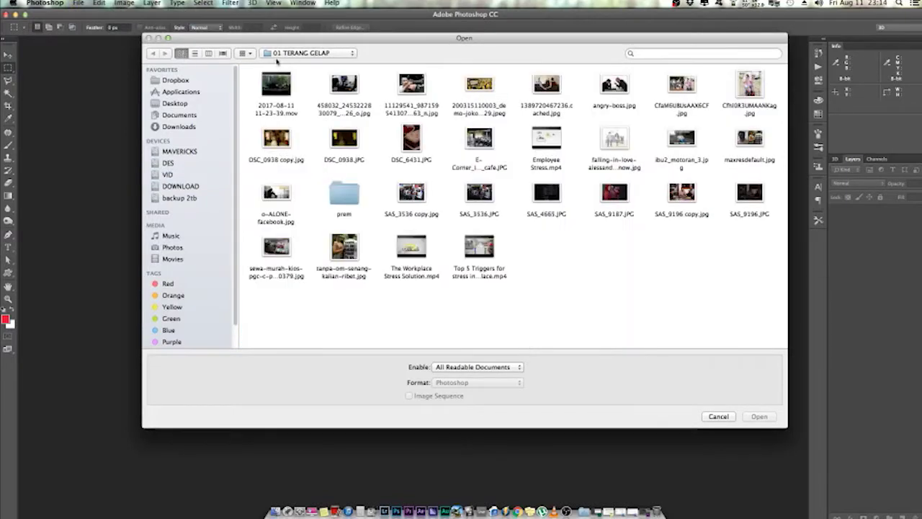
pyautogui.doubleClick(749, 192)
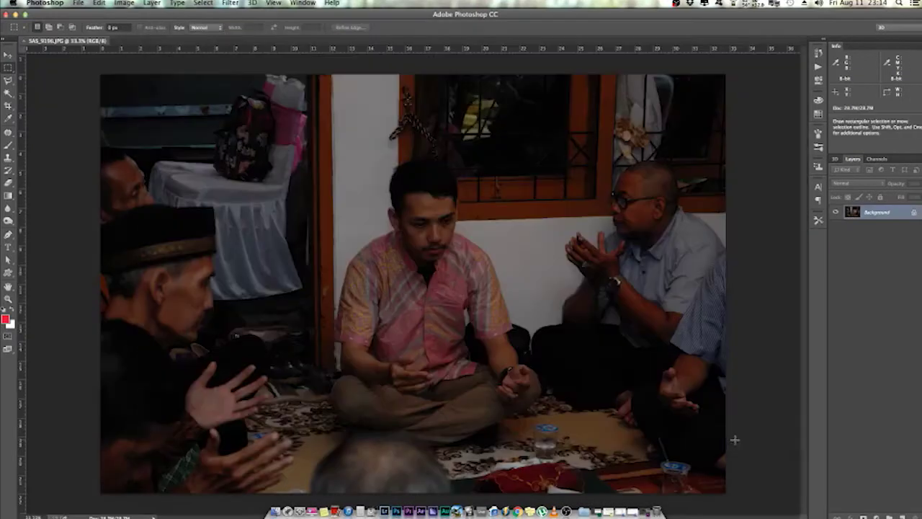
pyautogui.press('z')
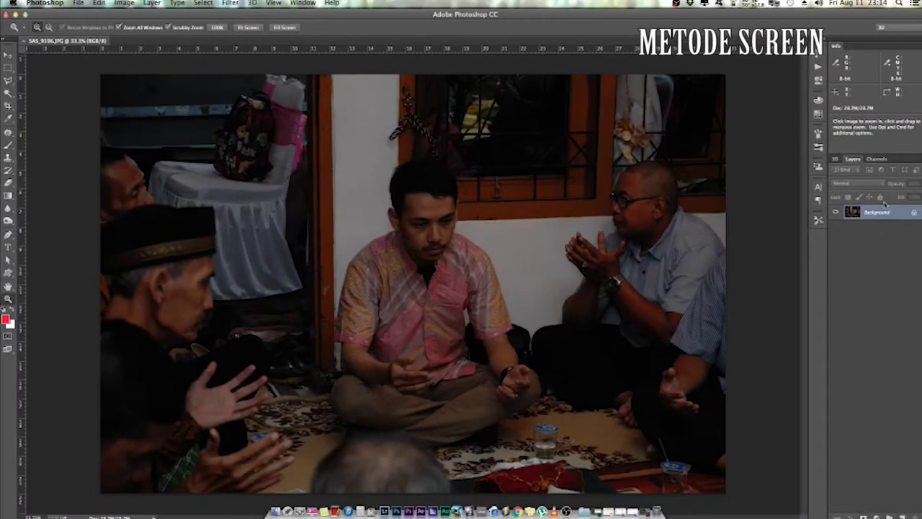
pyautogui.moveTo(885, 205)
pyautogui.mouseDown()
pyautogui.moveTo(879, 471)
pyautogui.moveTo(899, 511)
pyautogui.mouseUp()
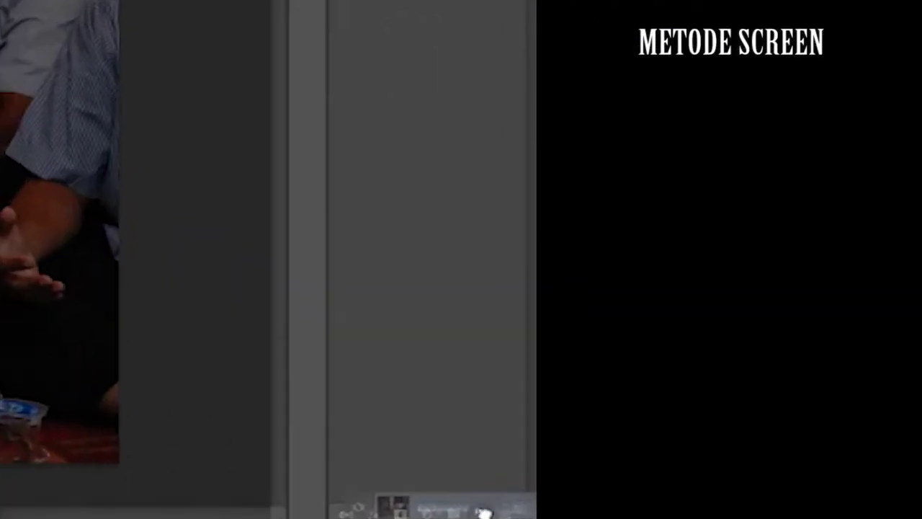
pyautogui.moveTo(483, 511)
pyautogui.mouseDown()
pyautogui.moveTo(485, 453)
pyautogui.moveTo(439, 414)
pyautogui.moveTo(468, 509)
pyautogui.moveTo(477, 511)
pyautogui.moveTo(496, 397)
pyautogui.moveTo(475, 504)
pyautogui.mouseUp()
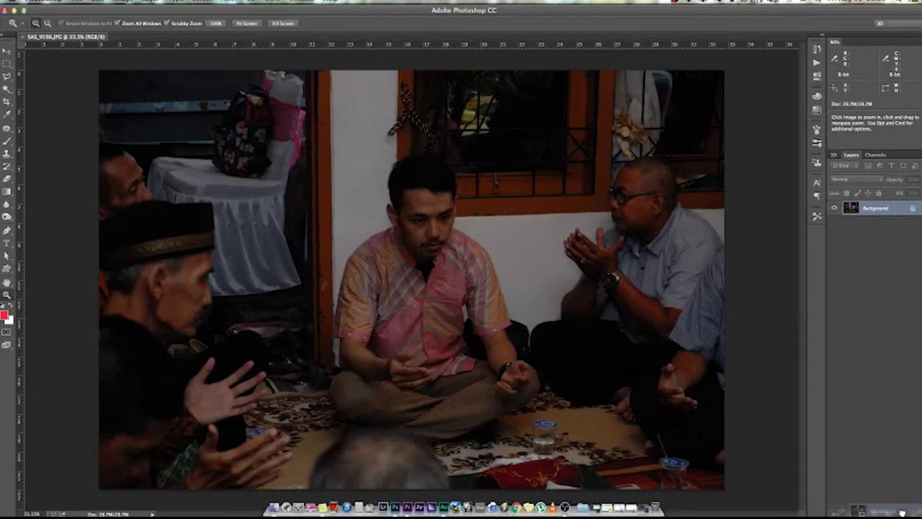
pyautogui.moveTo(902, 511); pyautogui.dragTo(901, 512)
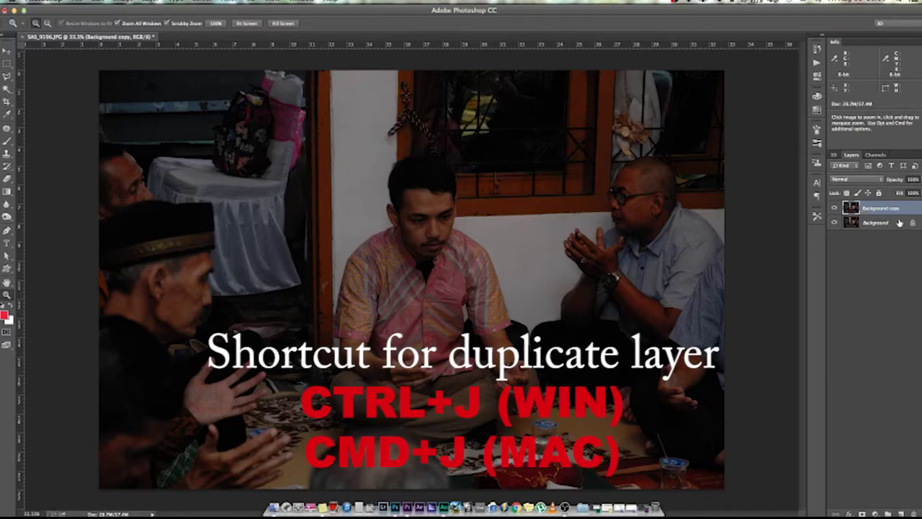
pyautogui.hotkey('ctrl', 'z')
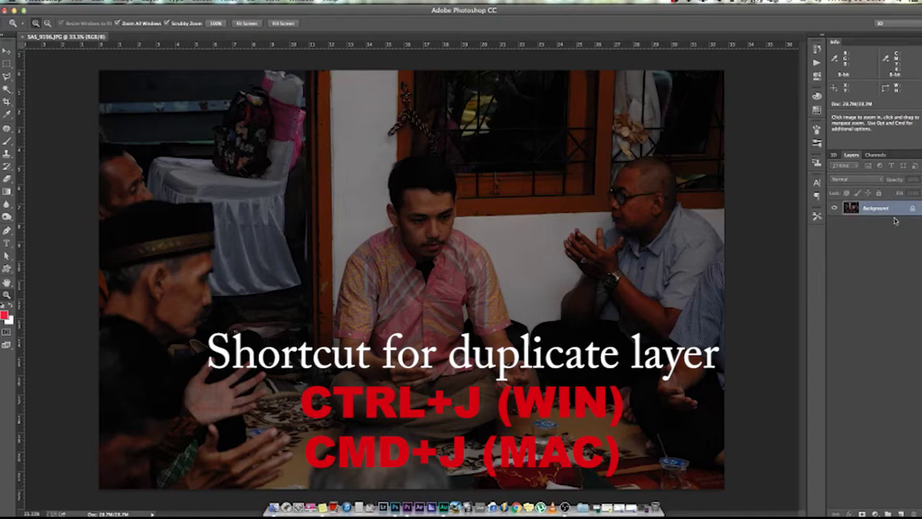
pyautogui.hotkey('ctrl', 'j')
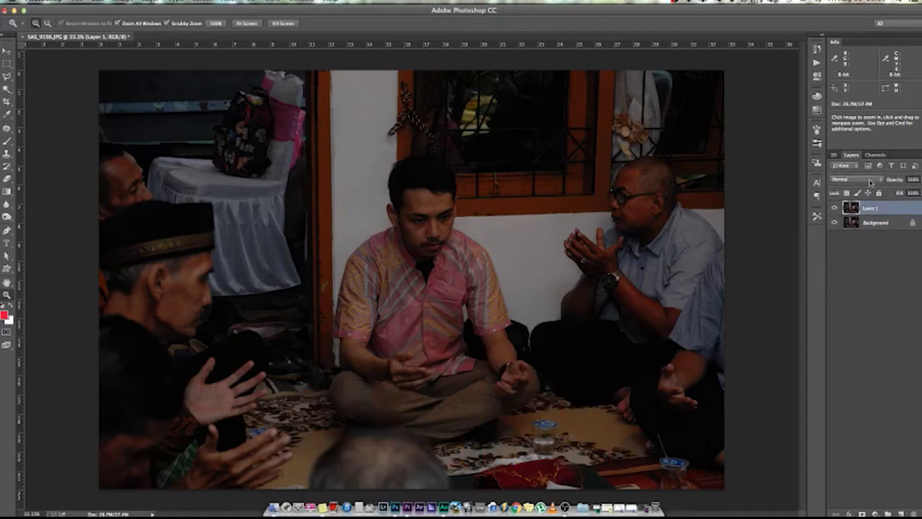
pyautogui.click(870, 182)
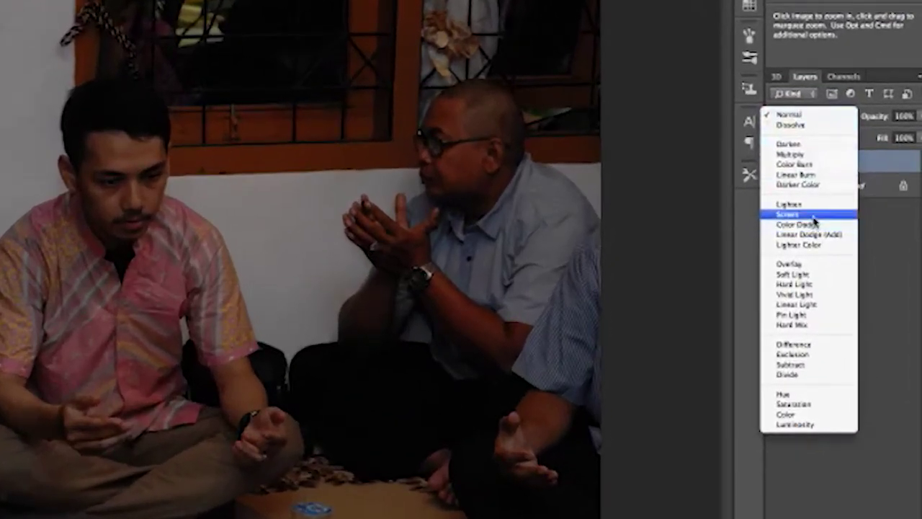
pyautogui.click(813, 215)
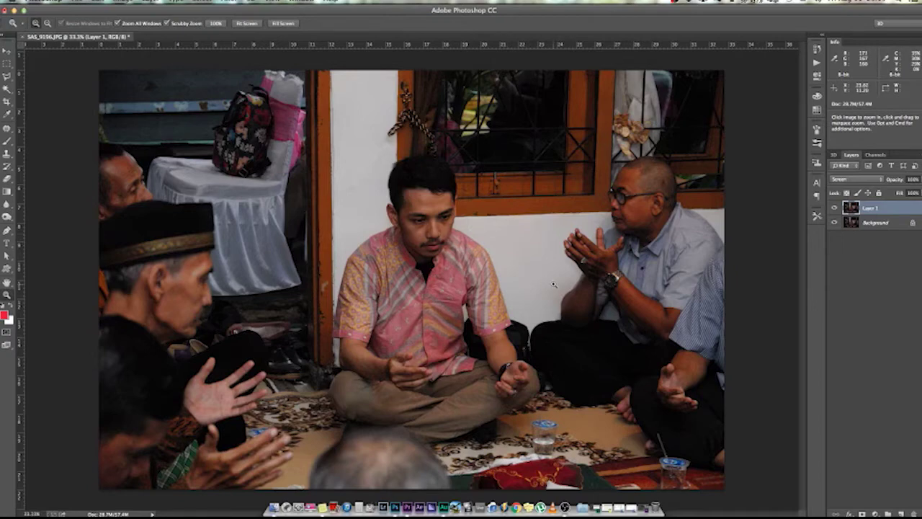
pyautogui.moveTo(892, 209); pyautogui.dragTo(901, 512)
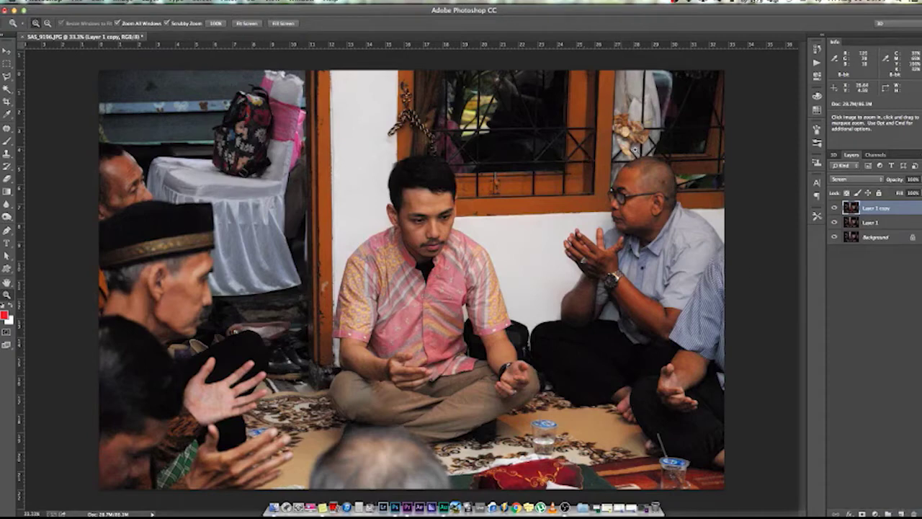
pyautogui.keyDown('shift'); pyautogui.click(886, 225); pyautogui.keyUp('shift')
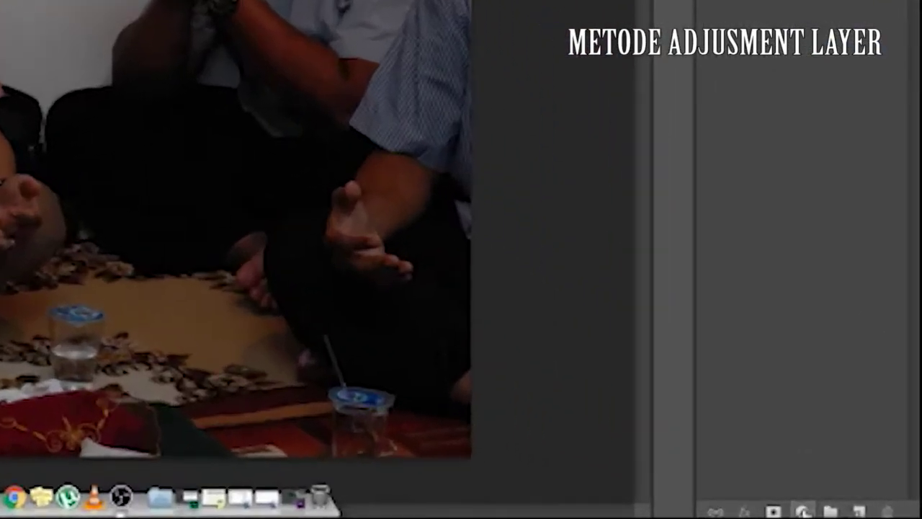
# - Try a Curves layer raised at two points, then delete it
pyautogui.click(874, 513)
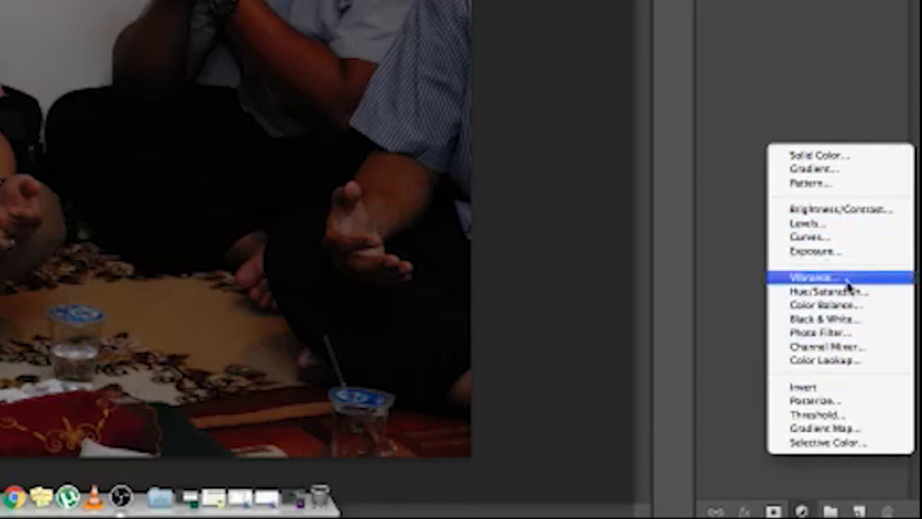
pyautogui.click(761, 444)
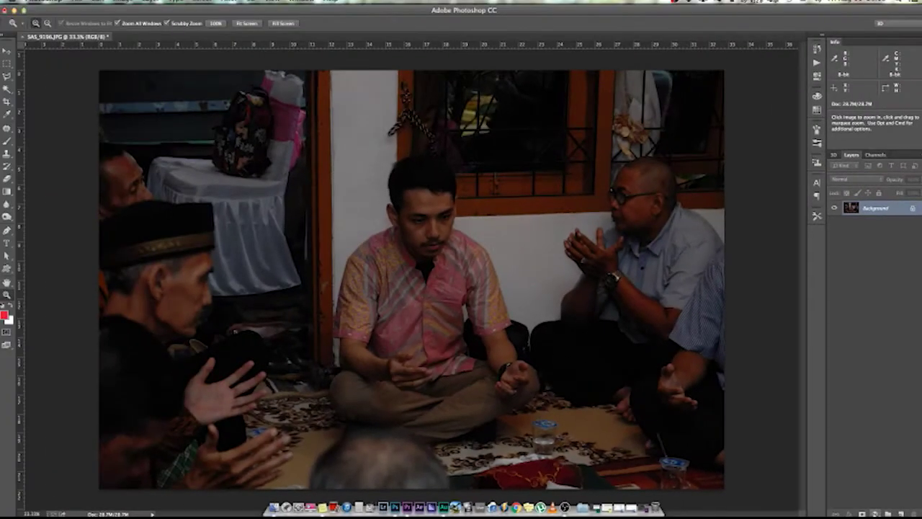
pyautogui.click(874, 513)
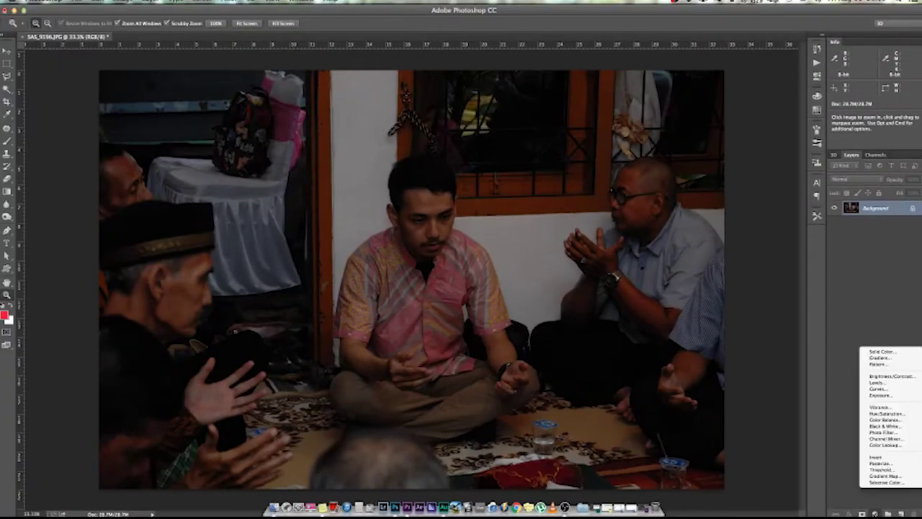
pyautogui.click(890, 390)
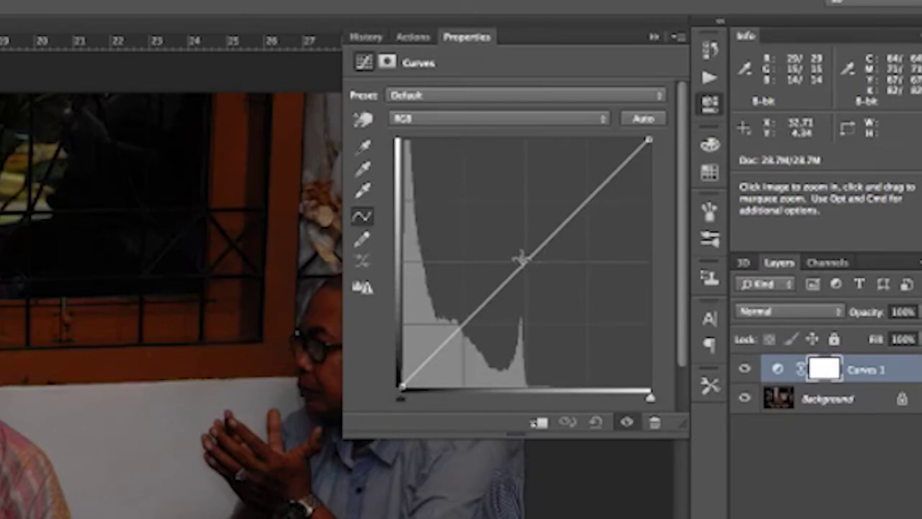
pyautogui.moveTo(529, 258); pyautogui.dragTo(521, 210)
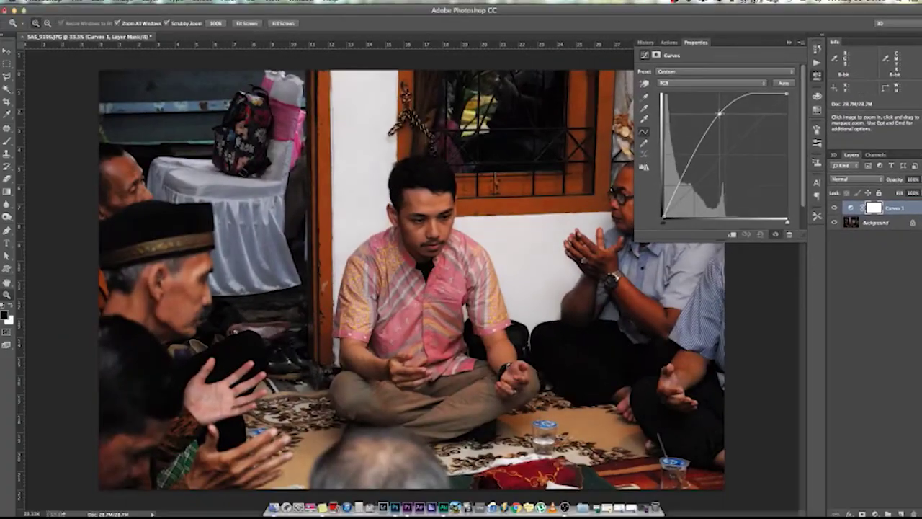
pyautogui.click(695, 145)
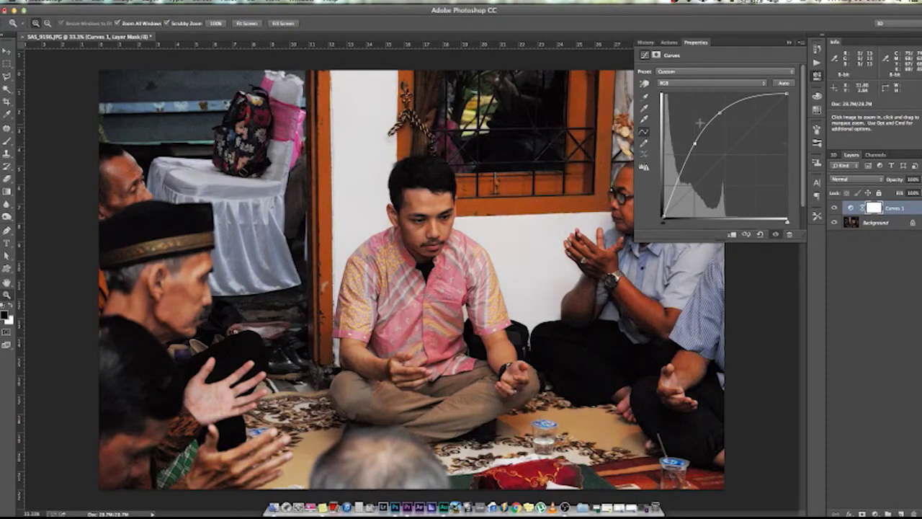
pyautogui.moveTo(720, 113); pyautogui.dragTo(718, 105)
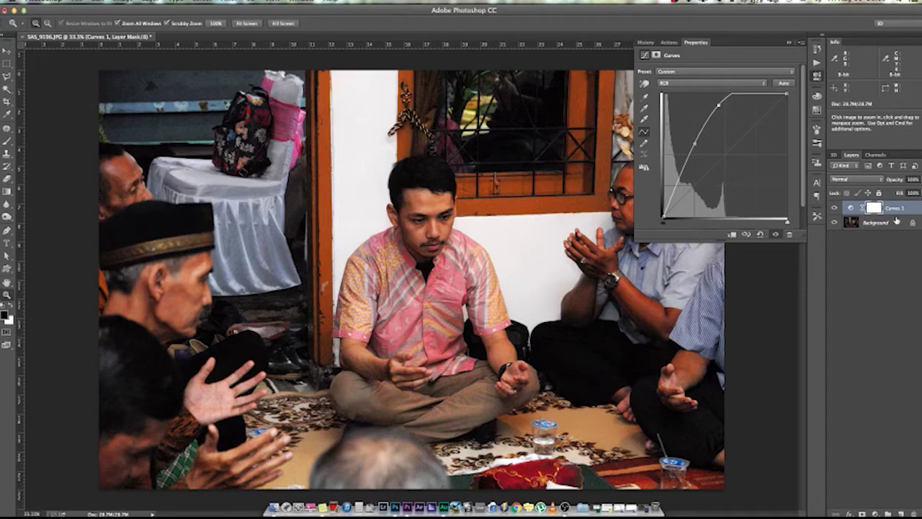
pyautogui.click(788, 42)
pyautogui.press('Delete')
# - Add a Brightness/Contrast layer with brightness about 100 and contrast slightly lowered
pyautogui.click(876, 512)
pyautogui.click(889, 376)
pyautogui.moveTo(716, 94); pyautogui.dragTo(770, 96)
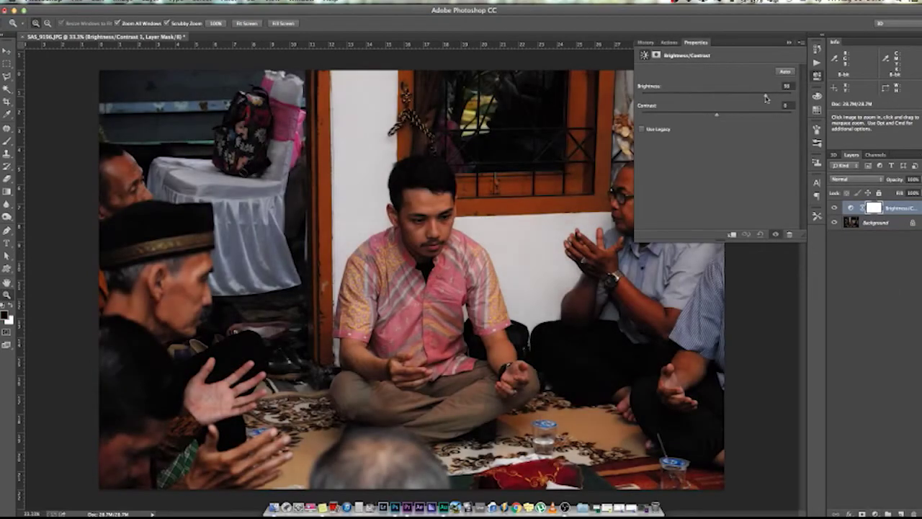
pyautogui.moveTo(716, 114); pyautogui.dragTo(675, 119)
pyautogui.click(788, 44)
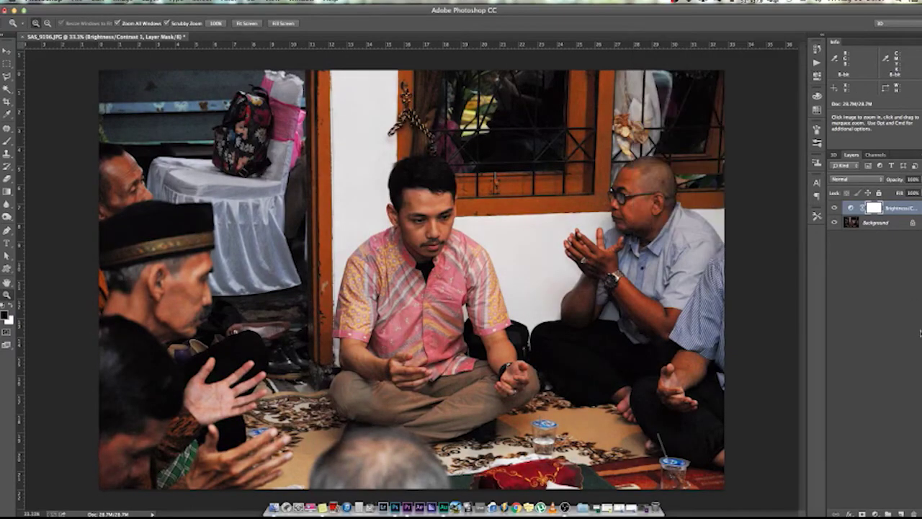
pyautogui.click(788, 45)
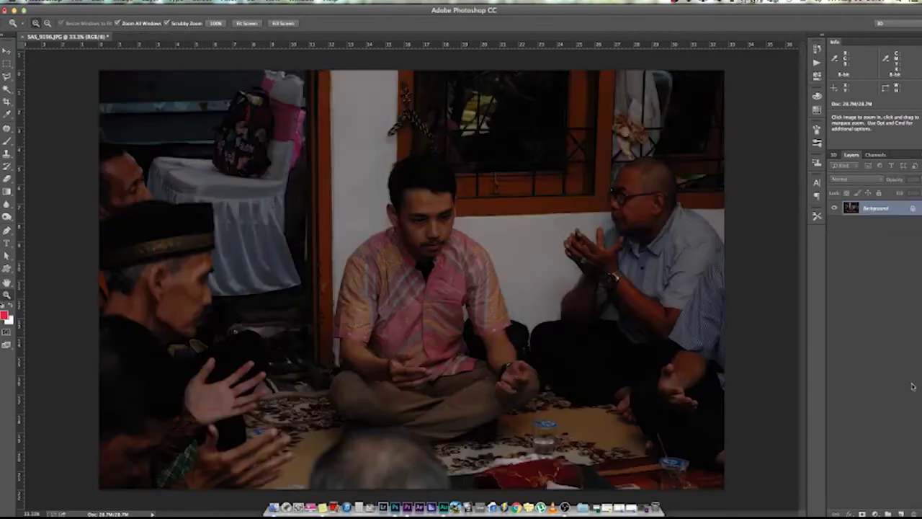
# - Add a Levels layer with midtones about 1.50 and white point about 250
pyautogui.click(875, 512)
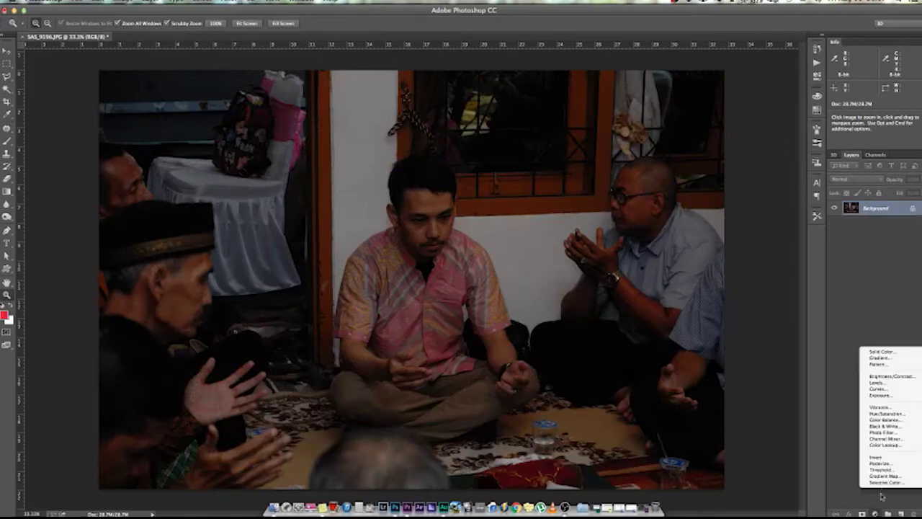
pyautogui.click(896, 383)
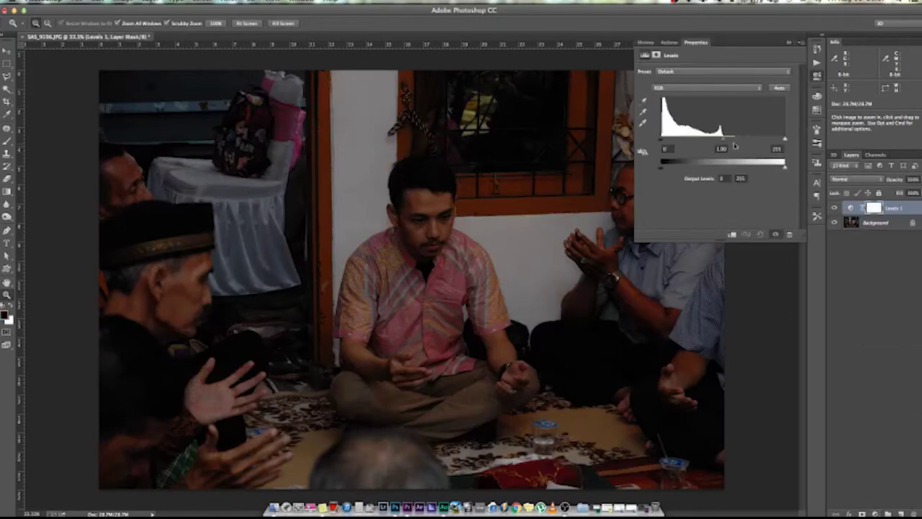
pyautogui.moveTo(723, 139); pyautogui.dragTo(700, 136)
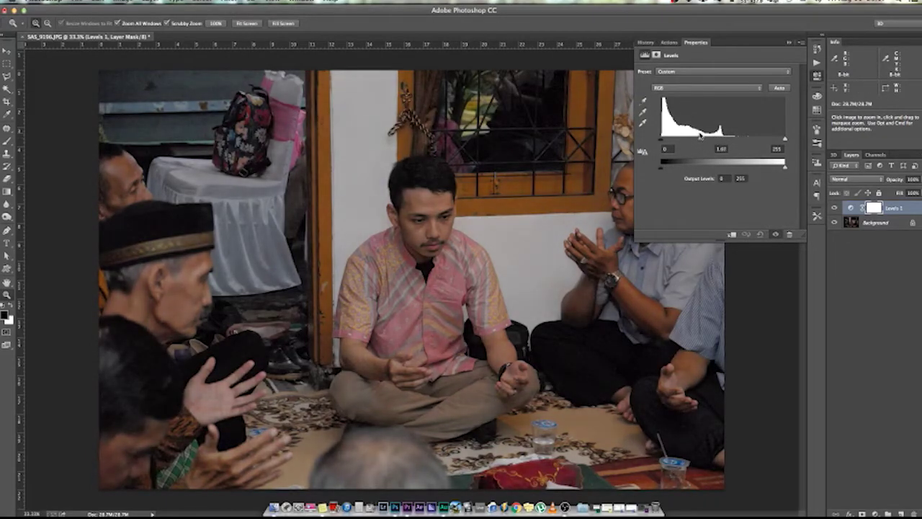
pyautogui.moveTo(778, 141); pyautogui.dragTo(755, 143)
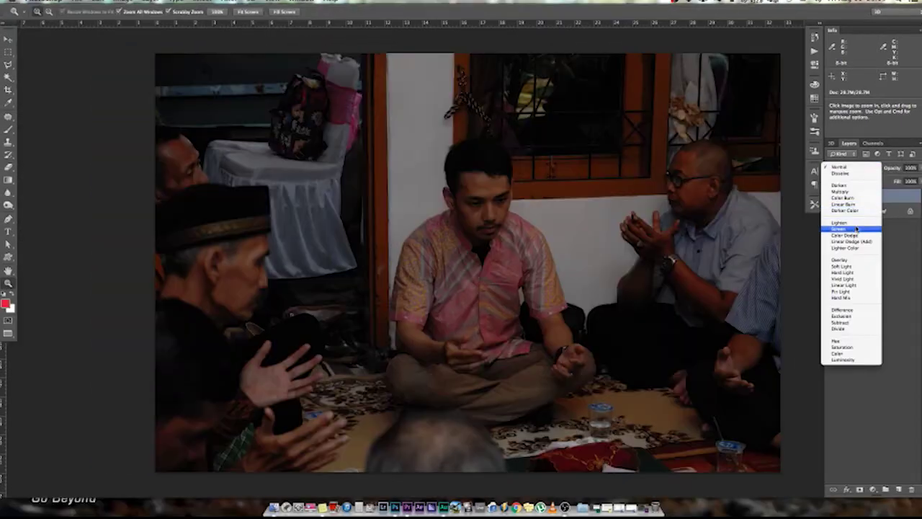
pyautogui.click(853, 228)
# - Duplicate the Screen layer and save the photo as coba.jpg at maximum JPEG quality
pyautogui.hotkey('ctrl', 'j')
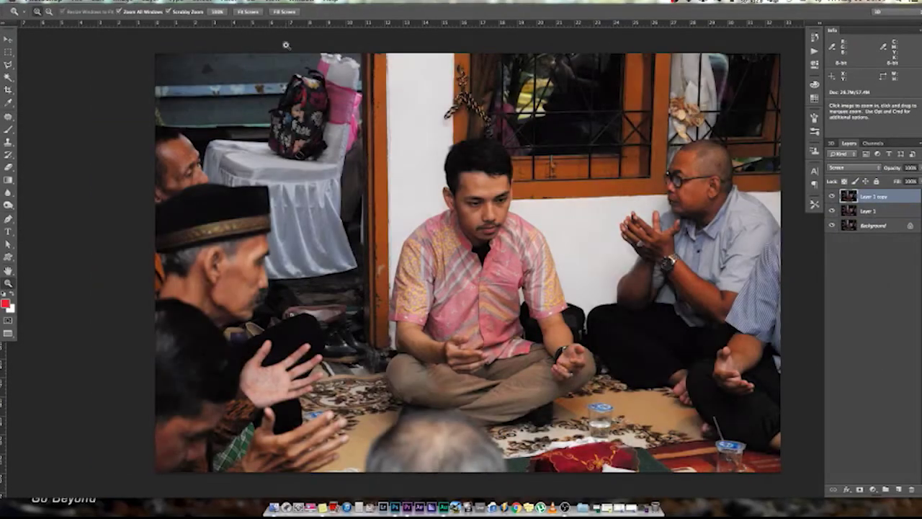
pyautogui.click(69, 4)
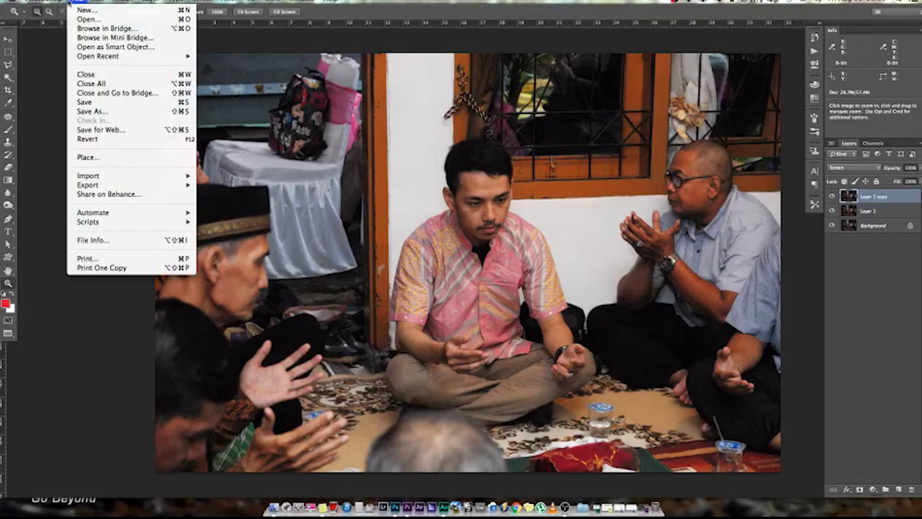
pyautogui.click(100, 117)
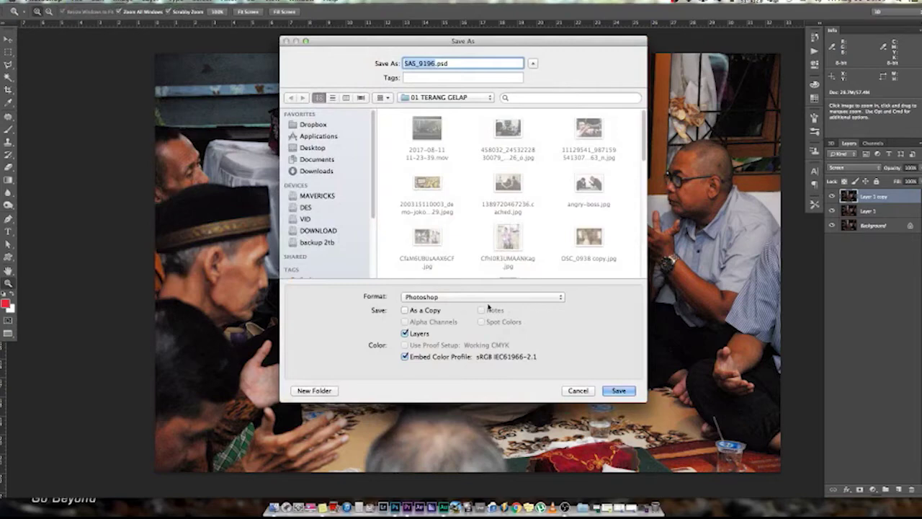
pyautogui.click(532, 64)
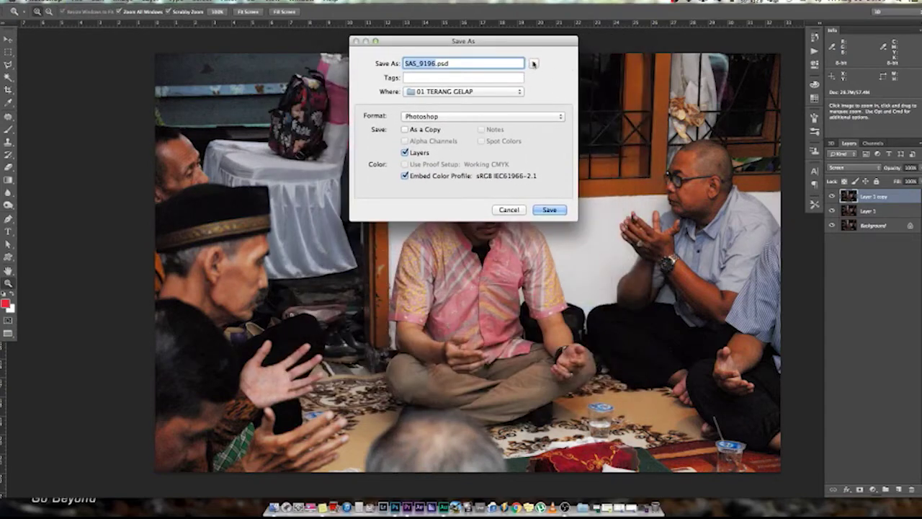
pyautogui.click(532, 64)
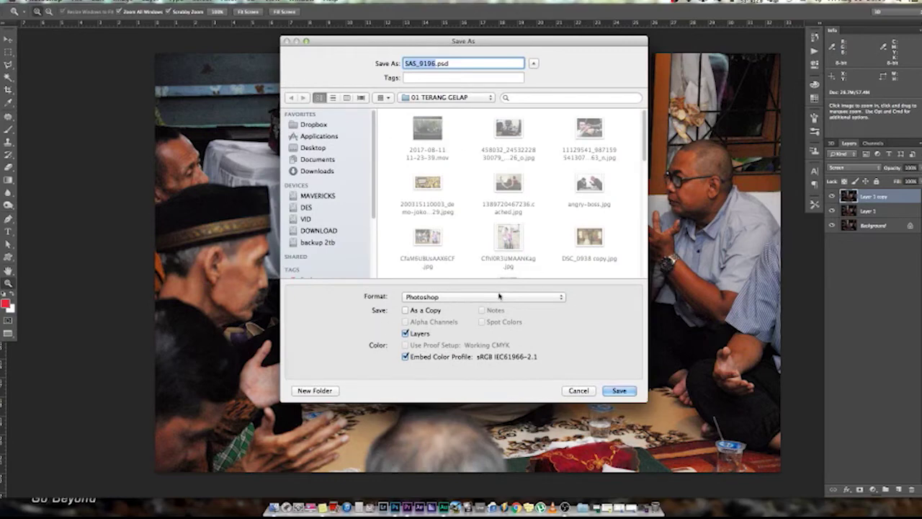
pyautogui.click(502, 295)
pyautogui.click(478, 358)
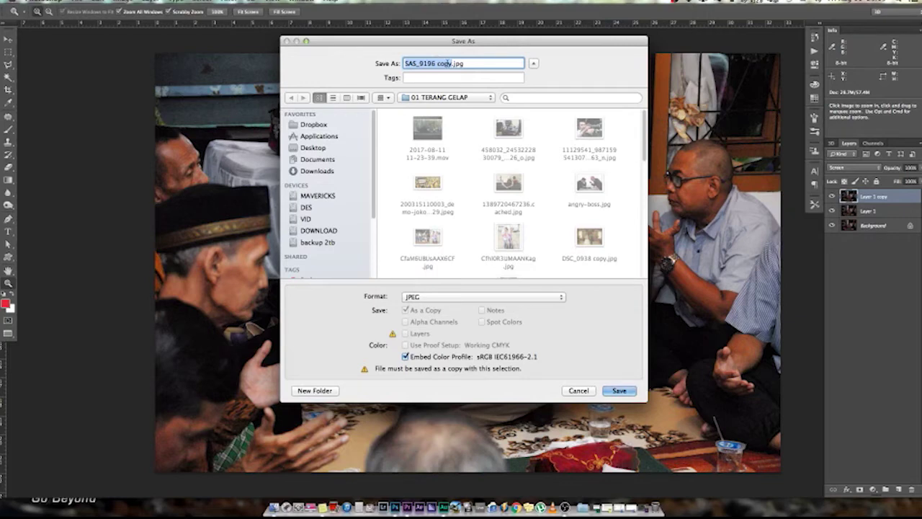
pyautogui.write('coba')
pyautogui.press('Return')
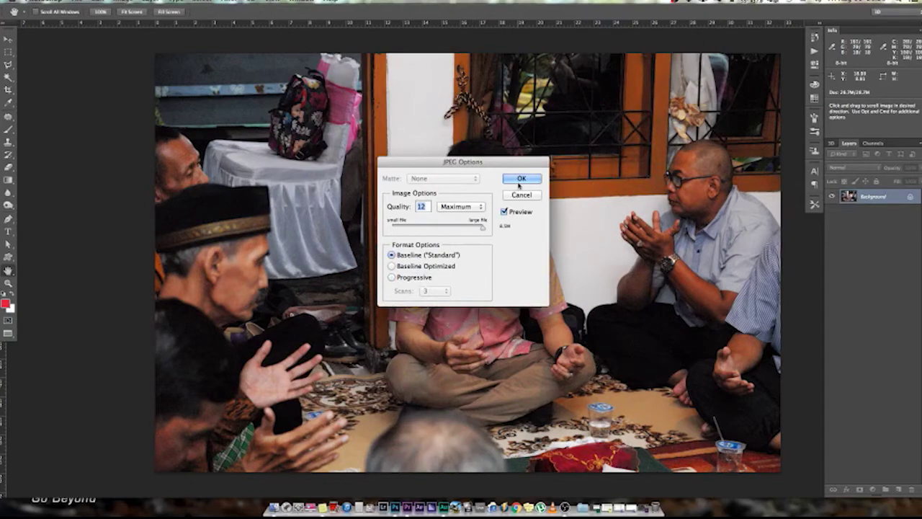
pyautogui.click(521, 178)
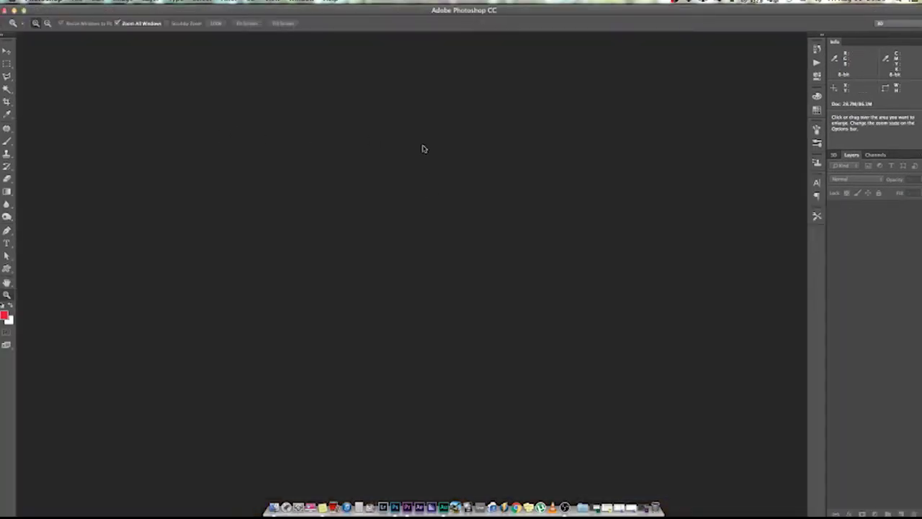
# - Open the wedding photo DSC_0938.JPG from the 01 TERANG GELAP folder
pyautogui.doubleClick(243, 132)
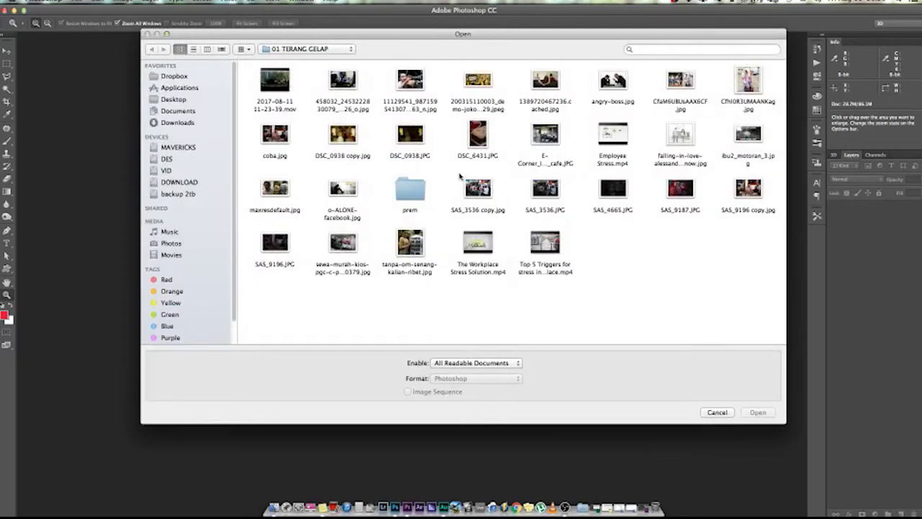
pyautogui.click(422, 145)
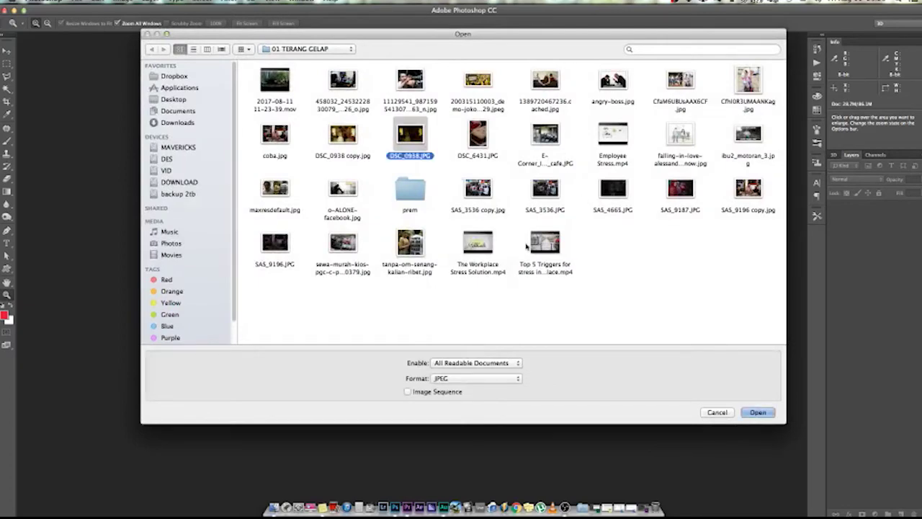
pyautogui.click(759, 412)
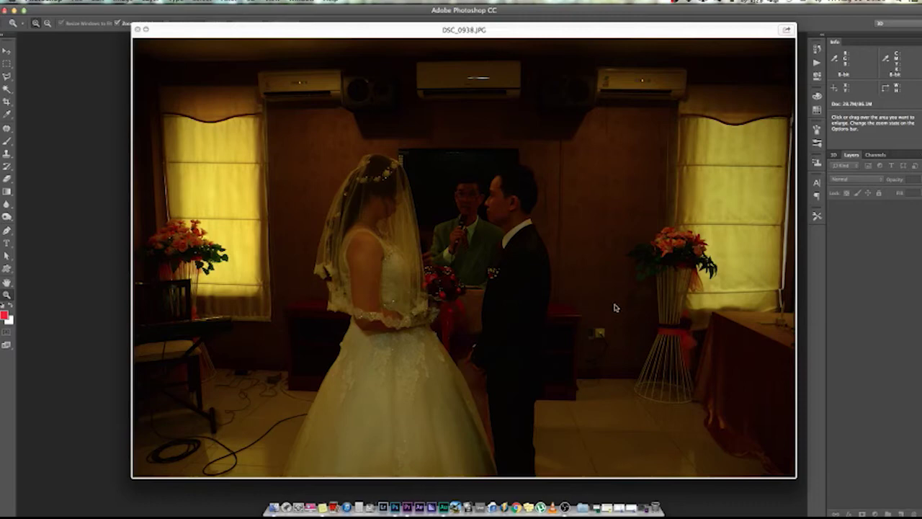
pyautogui.hotkey('ctrl', 'o')
pyautogui.click(756, 412)
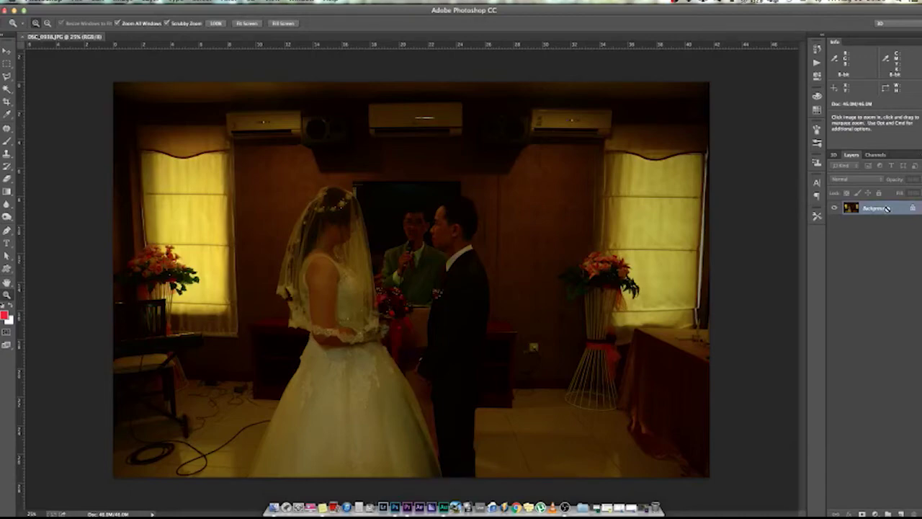
# - Stack three Screen-blended copies of the Background, then delete them
pyautogui.hotkey('ctrl', 'j')
pyautogui.click(870, 179)
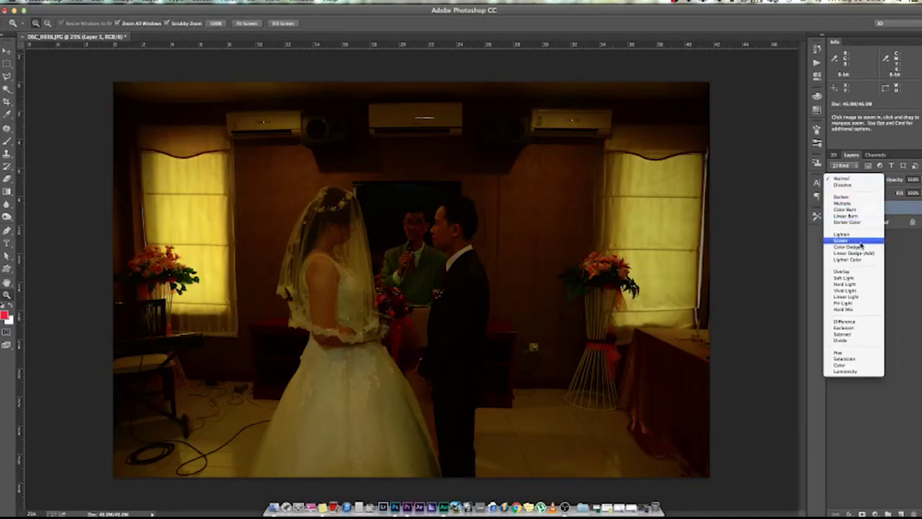
pyautogui.click(860, 240)
pyautogui.hotkey('ctrl', 'j')
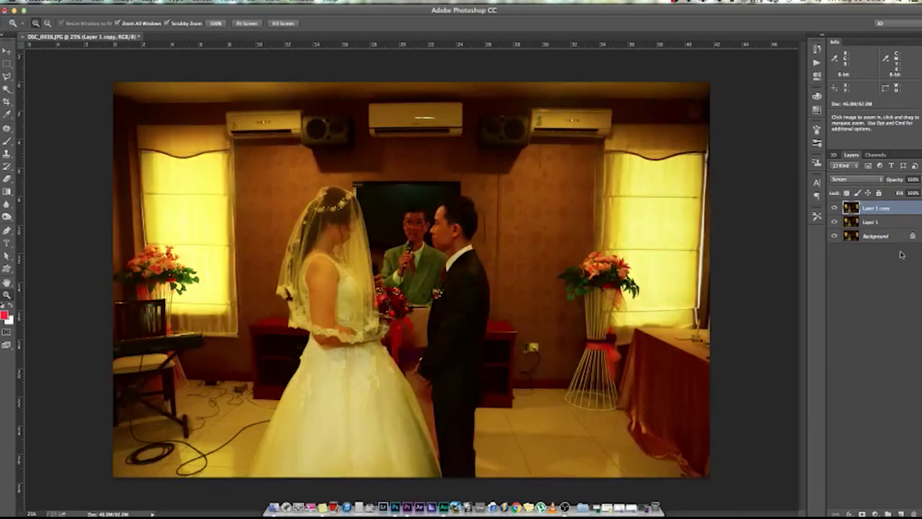
pyautogui.hotkey('ctrl', 'j')
pyautogui.hotkey('ctrl', 'j')
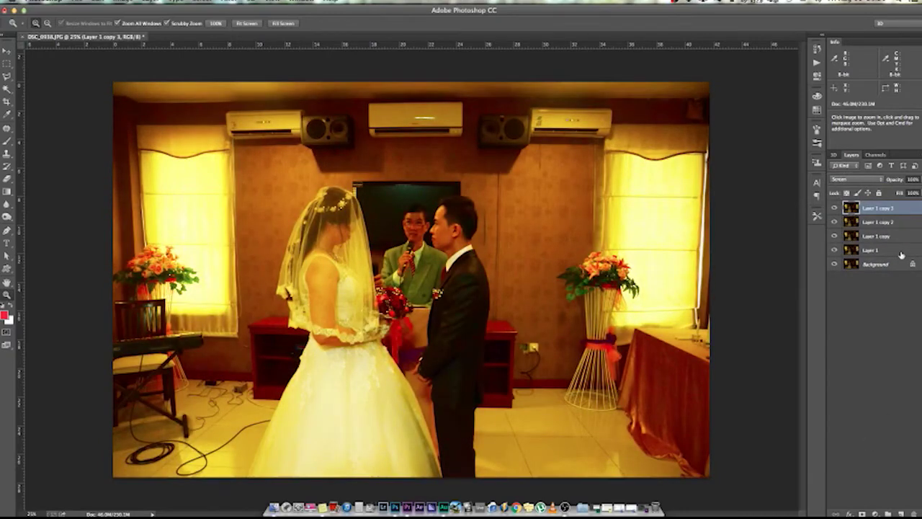
pyautogui.keyDown('shift'); pyautogui.click(899, 250); pyautogui.keyUp('shift')
pyautogui.press('Delete')
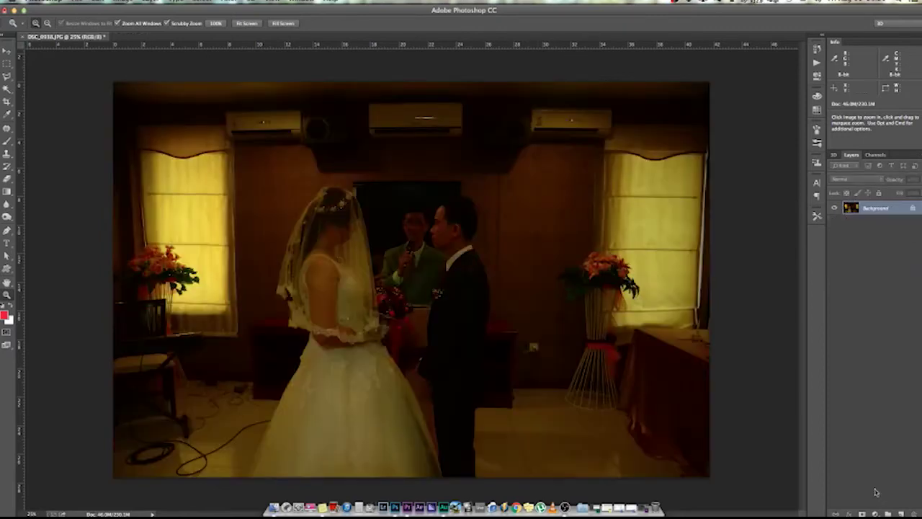
# - Add a Curves 1 layer with the curve bowed upward
pyautogui.click(875, 512)
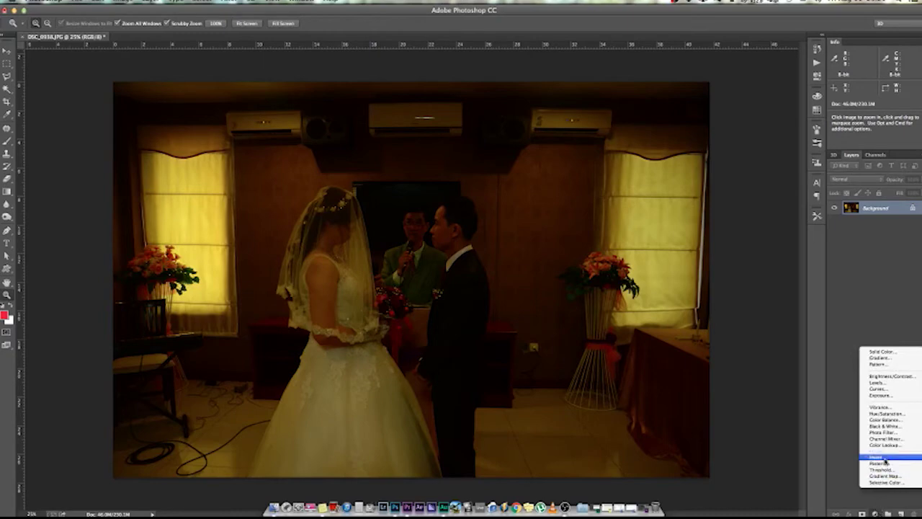
pyautogui.click(878, 388)
pyautogui.moveTo(723, 157)
pyautogui.mouseDown()
pyautogui.moveTo(721, 112)
pyautogui.moveTo(701, 126)
pyautogui.mouseUp()
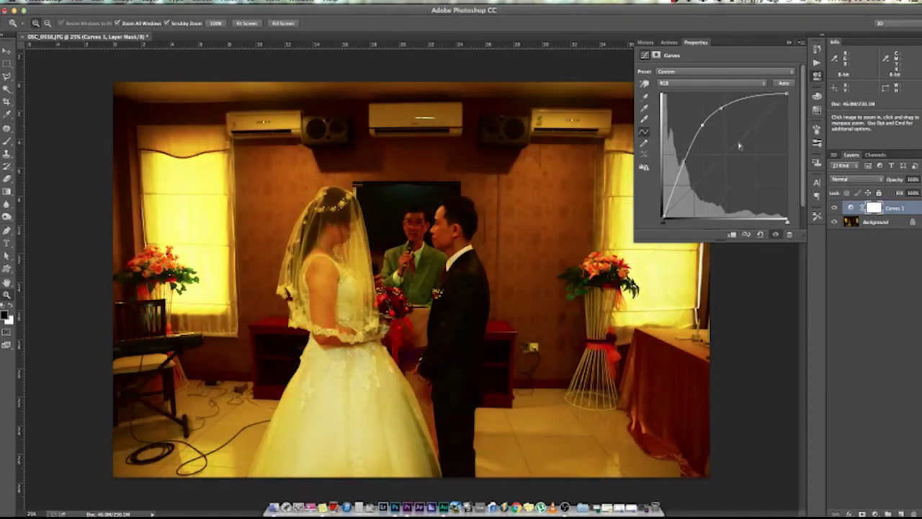
pyautogui.click(789, 42)
# - Duplicate the Background layer and set the copy to Screen blending
pyautogui.click(865, 224)
pyautogui.press('super+j')
pyautogui.click(868, 182)
pyautogui.click(866, 242)
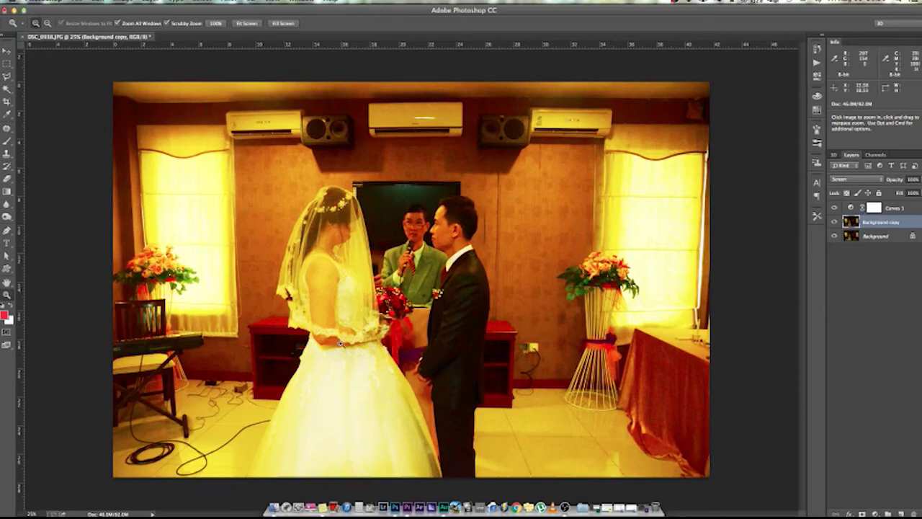
# - Ease the Curves 1 curve slightly down to darken the image a touch
pyautogui.click(852, 208)
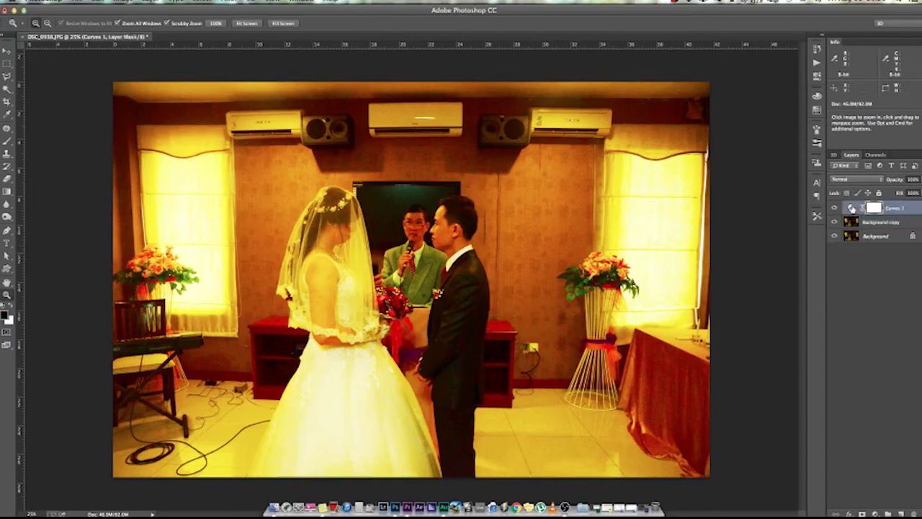
pyautogui.doubleClick(852, 208)
pyautogui.moveTo(697, 126)
pyautogui.mouseDown()
pyautogui.moveTo(723, 116)
pyautogui.moveTo(702, 132)
pyautogui.mouseUp()
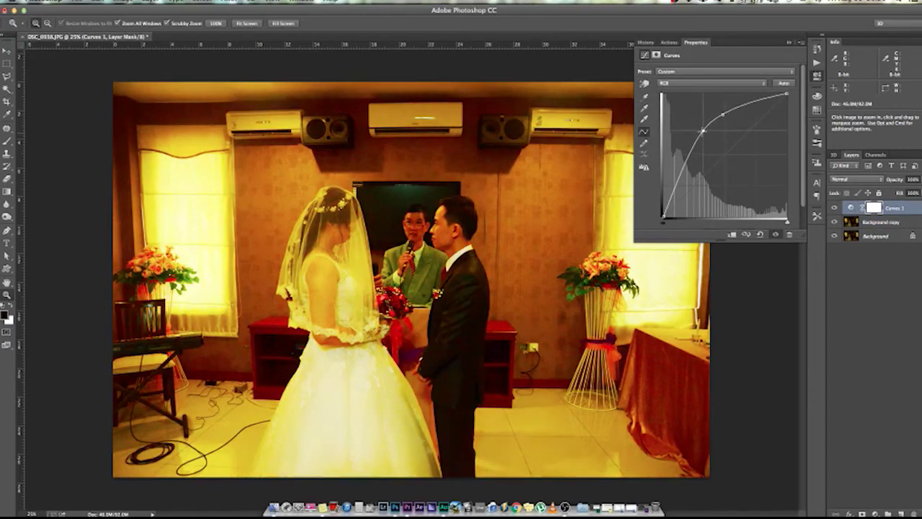
pyautogui.click(789, 42)
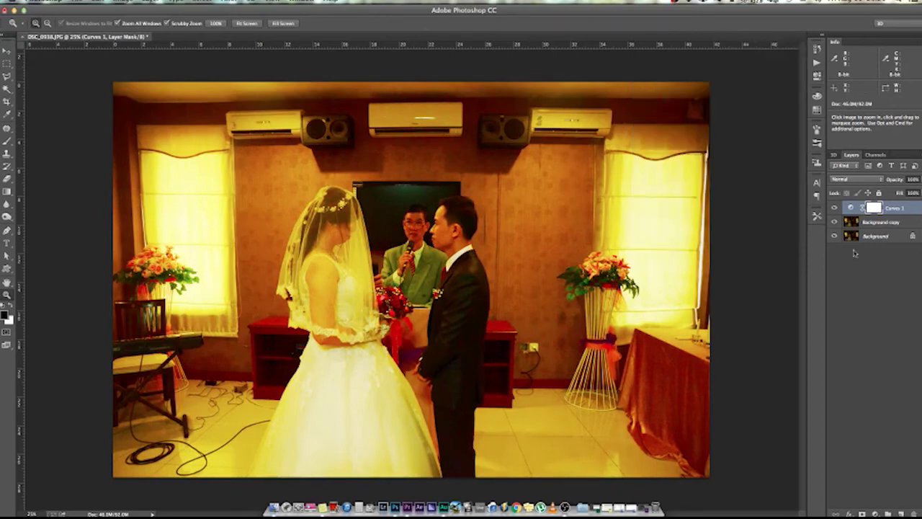
# - In a new Hue/Saturation layer, desaturate Yellows to about -49, then zoom in on faces
pyautogui.click(863, 289)
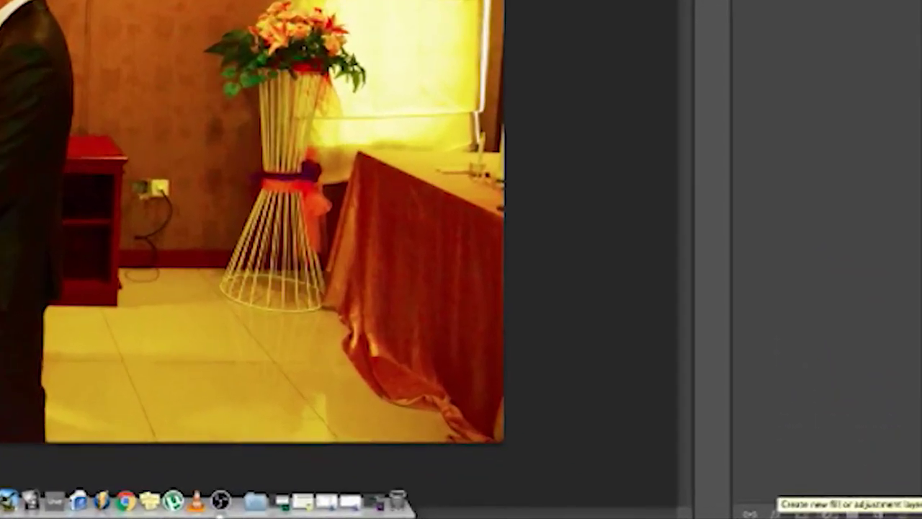
pyautogui.click(875, 512)
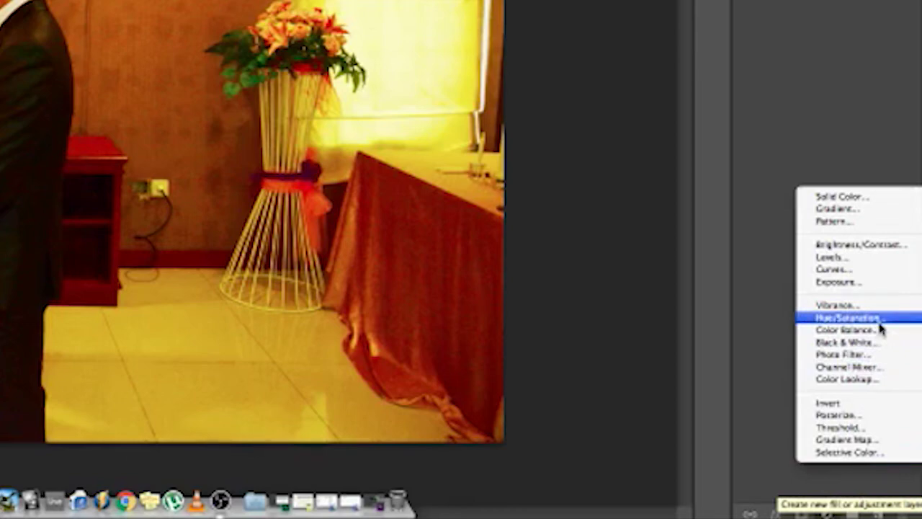
pyautogui.click(879, 323)
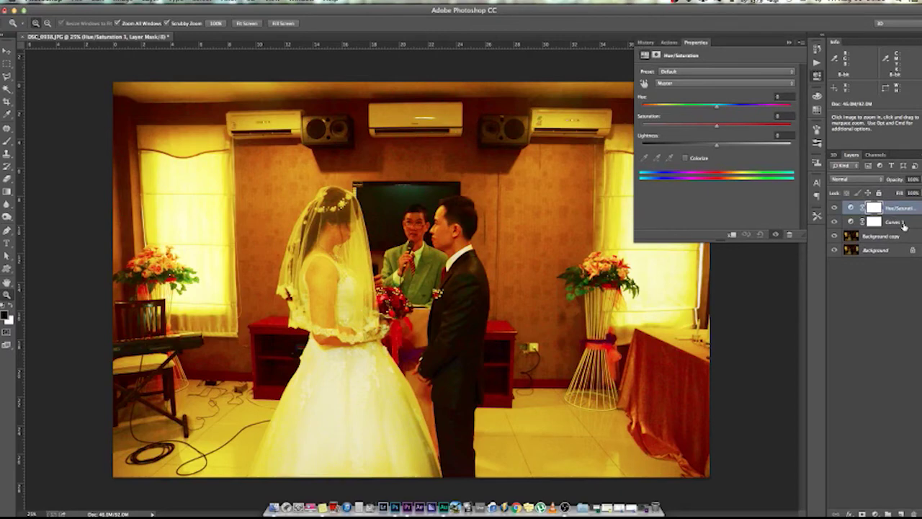
pyautogui.hotkey('alt', '4')
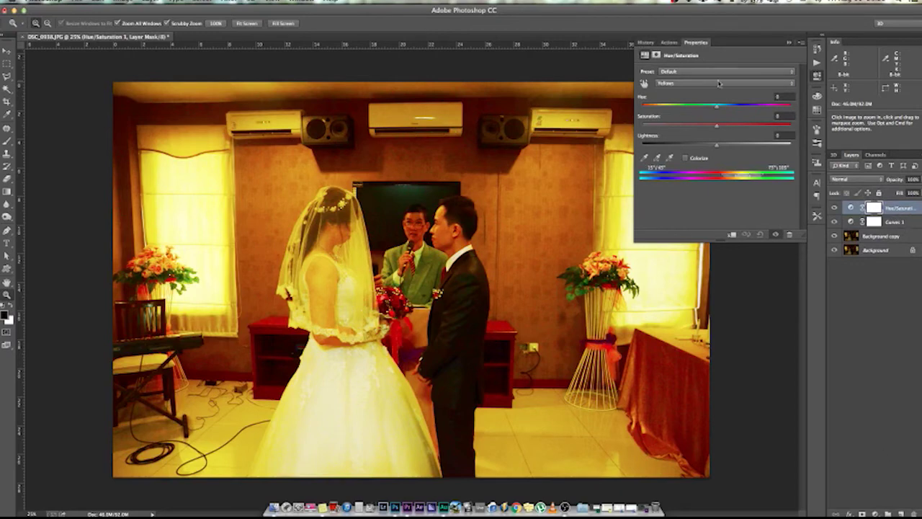
pyautogui.click(717, 82)
pyautogui.click(717, 70)
pyautogui.click(717, 83)
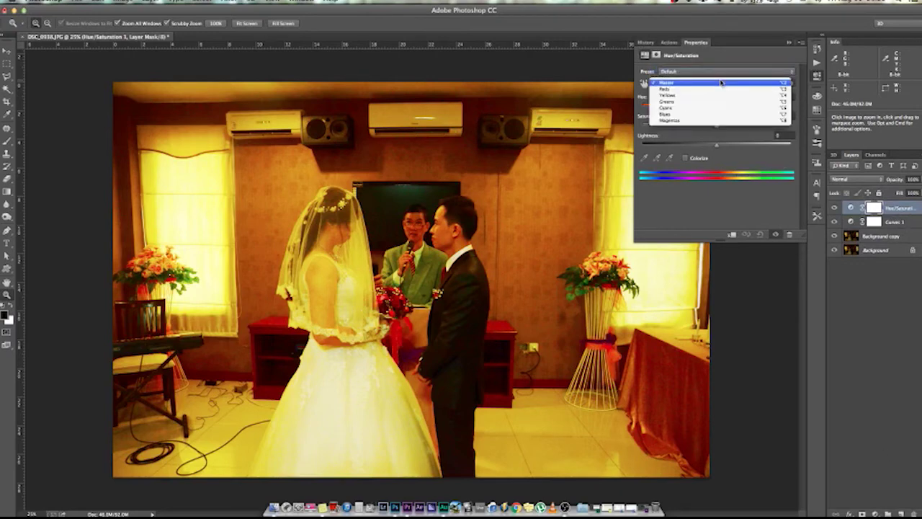
pyautogui.click(717, 95)
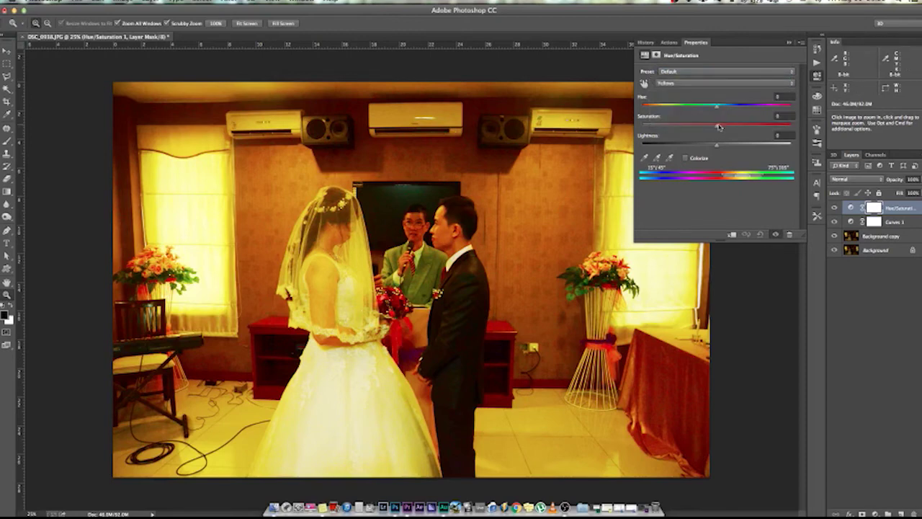
pyautogui.moveTo(716, 127)
pyautogui.mouseDown()
pyautogui.moveTo(679, 129)
pyautogui.moveTo(725, 148)
pyautogui.mouseUp()
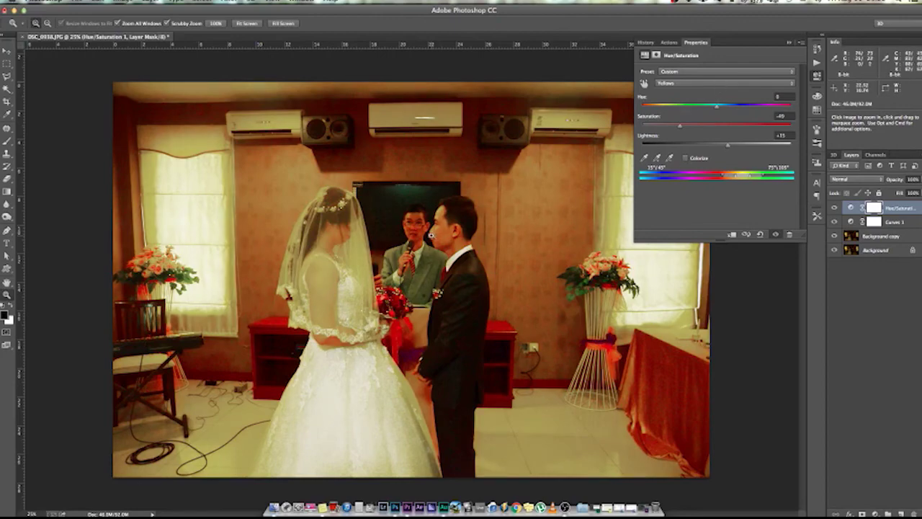
pyautogui.click(415, 233)
pyautogui.click(427, 320)
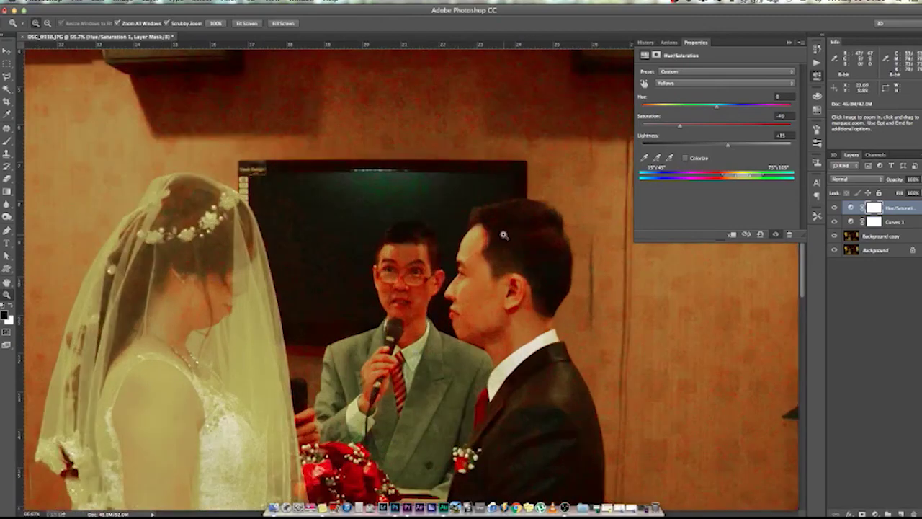
# - Lower the Reds saturation to -30 in Hue/Saturation 1, then hide the edit layers to view the original
pyautogui.press('super+0')
pyautogui.click(723, 82)
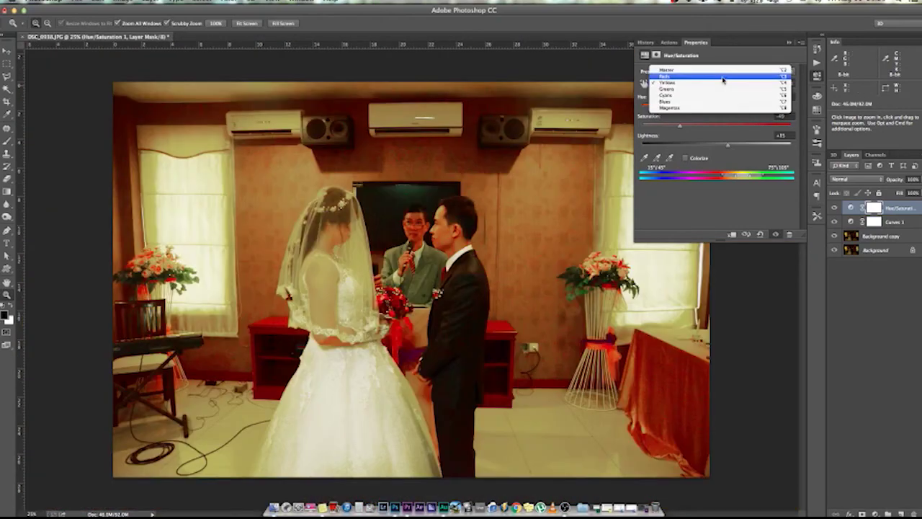
pyautogui.click(723, 77)
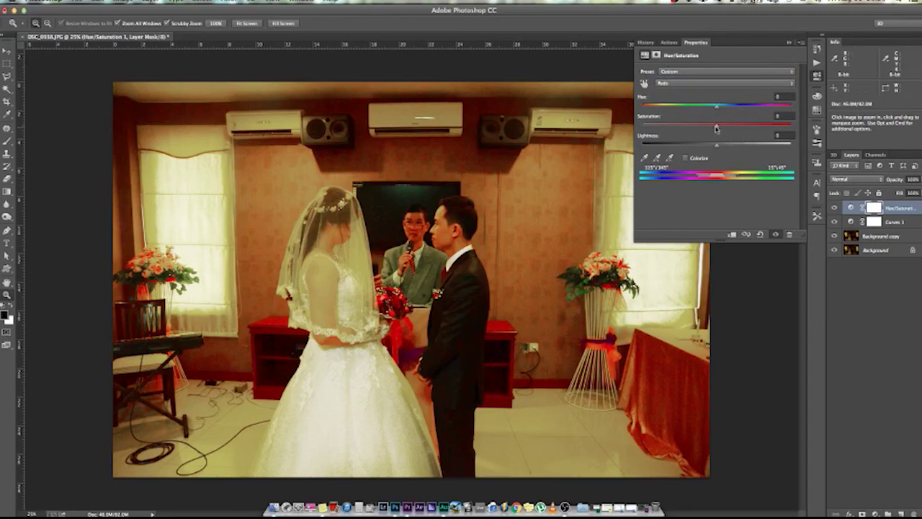
pyautogui.moveTo(717, 128)
pyautogui.mouseDown()
pyautogui.moveTo(694, 130)
pyautogui.moveTo(720, 147)
pyautogui.mouseUp()
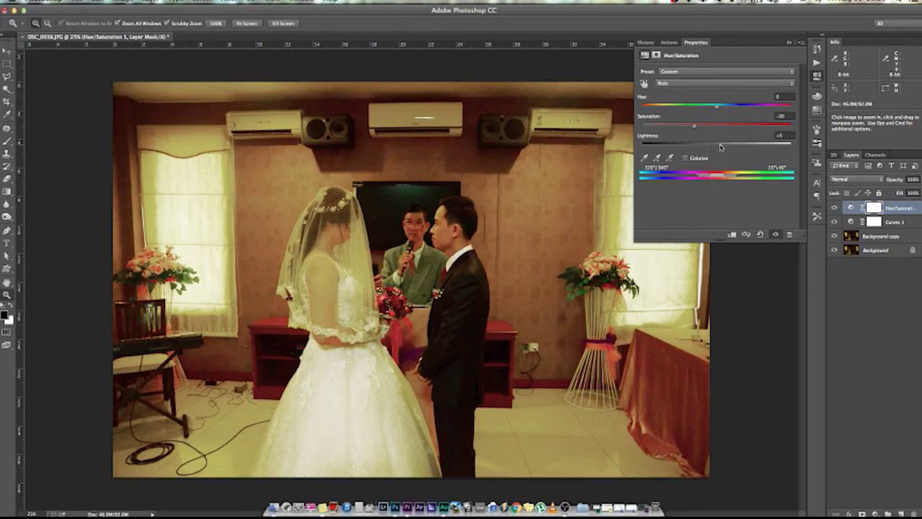
pyautogui.click(789, 43)
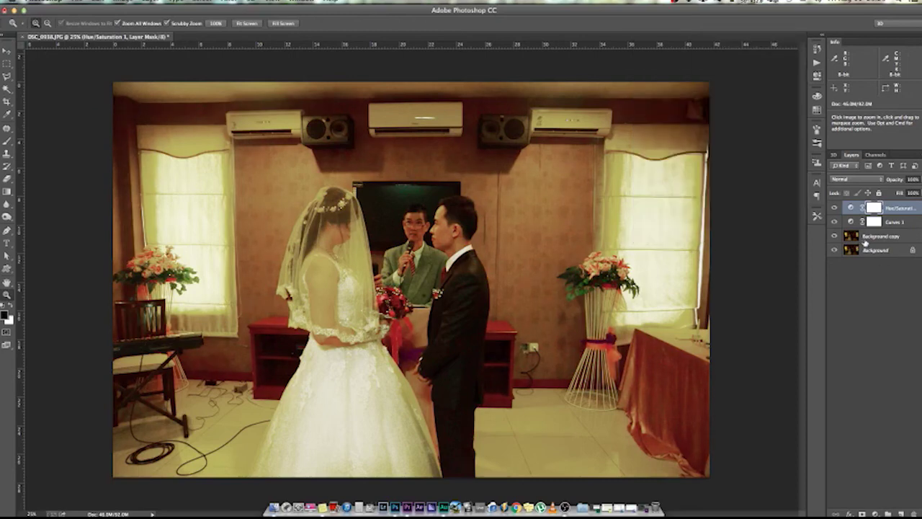
pyautogui.moveTo(835, 207); pyautogui.dragTo(835, 236)
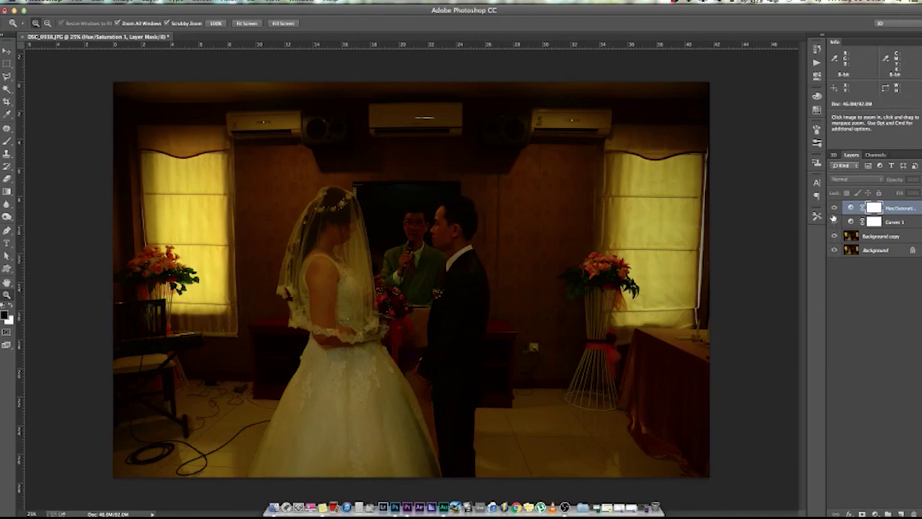
# - Turn the edit layers back on to compare, then close the wedding photo without saving
pyautogui.moveTo(834, 235); pyautogui.dragTo(834, 208)
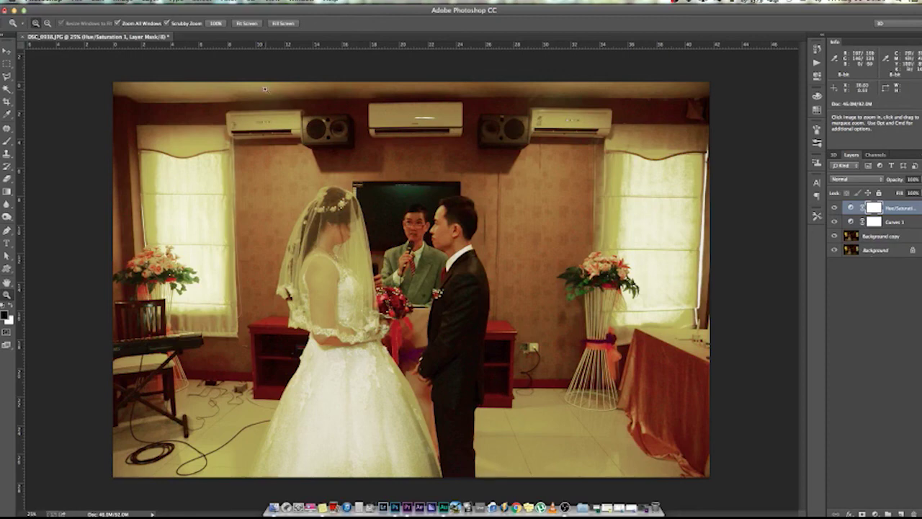
pyautogui.press('super+w')
pyautogui.click(429, 170)
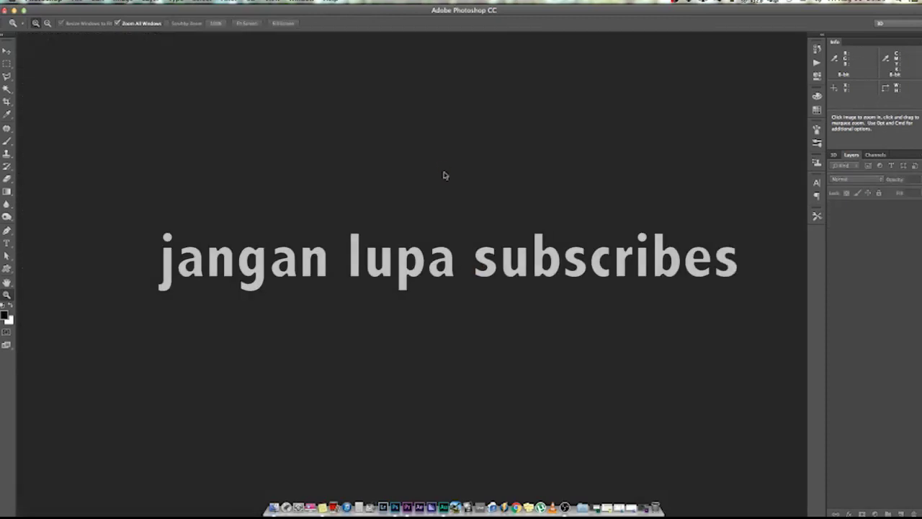